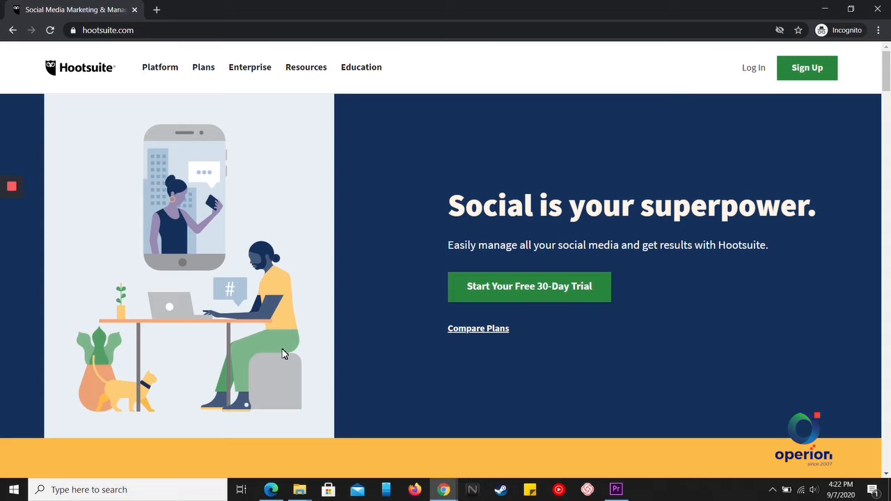
From the Hootsuite home page, go to the Free plan page and start the free sign-up.
mouse_move(202, 68)
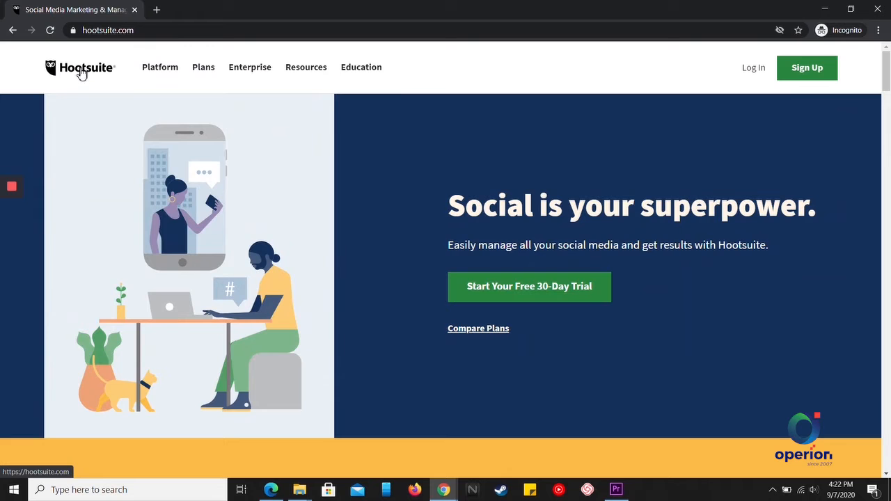
left_click(81, 74)
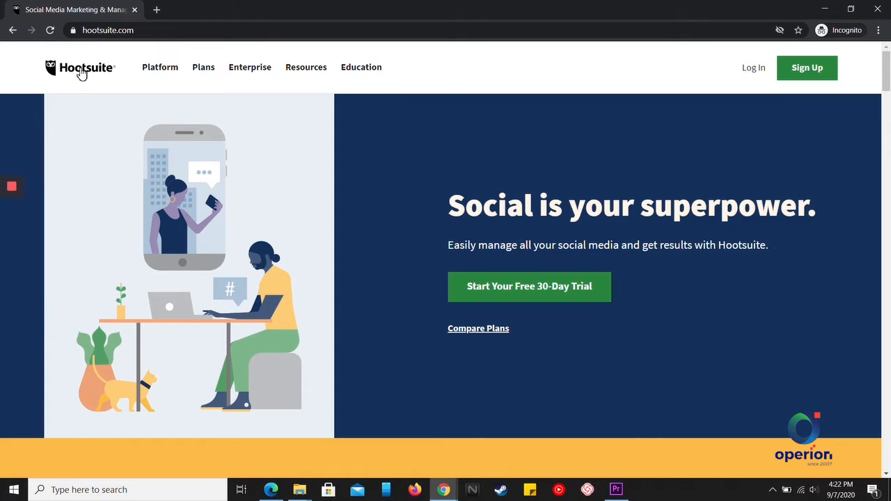
mouse_move(201, 87)
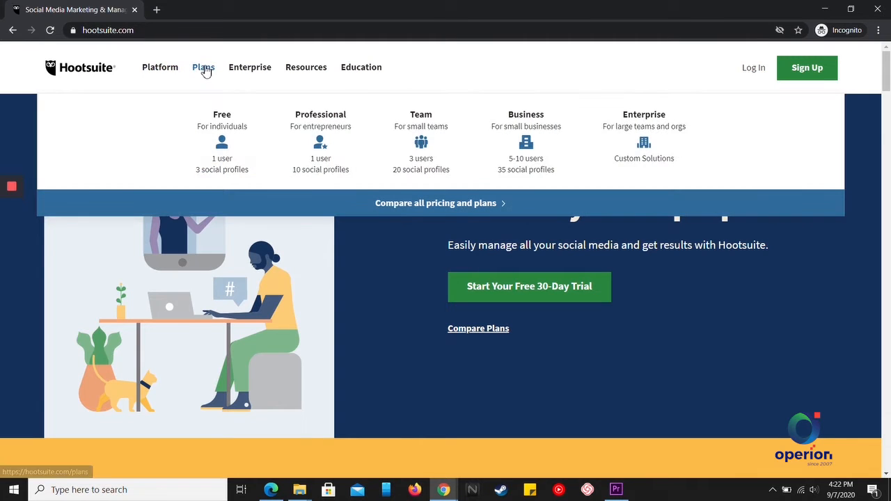
left_click(225, 131)
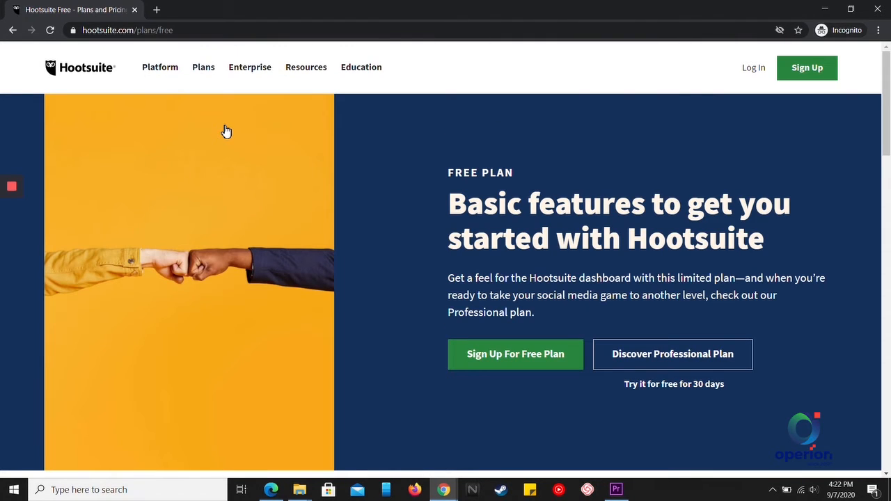
scroll(433, 168, "down", 1)
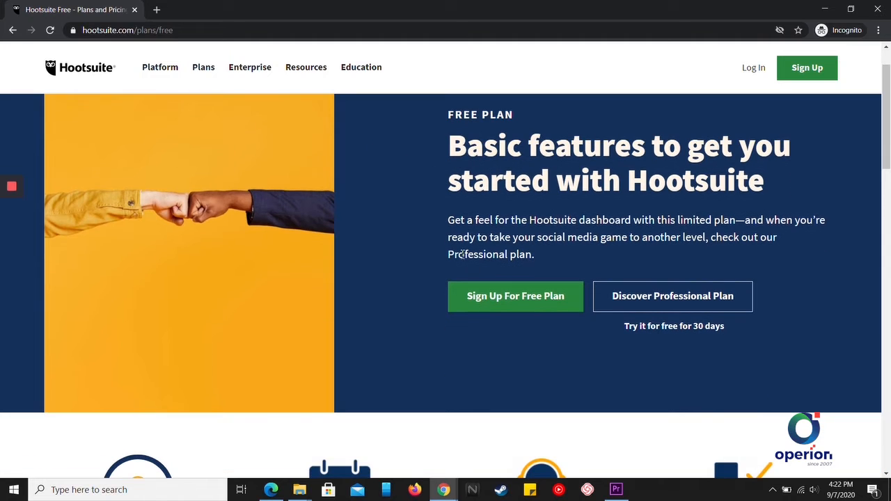
left_click(518, 307)
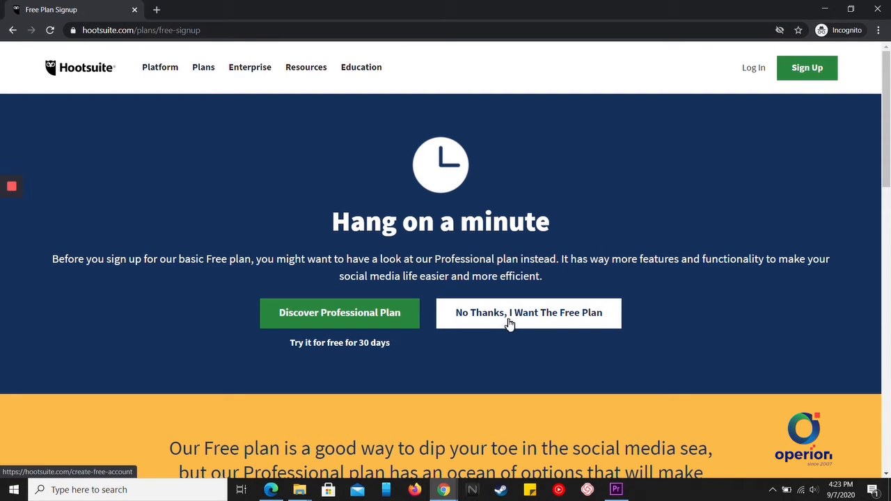
Decline the Professional offer and submit the free account form with a full name, e-mail and password.
left_click(509, 321)
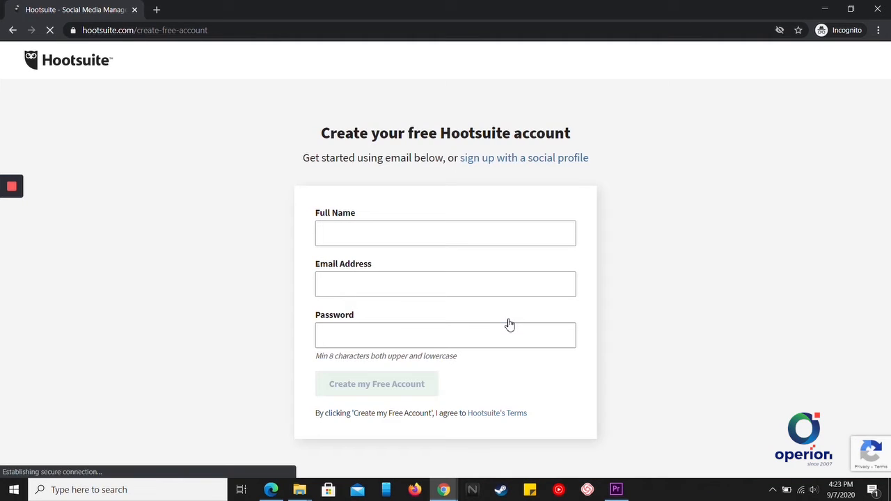
left_click(416, 232)
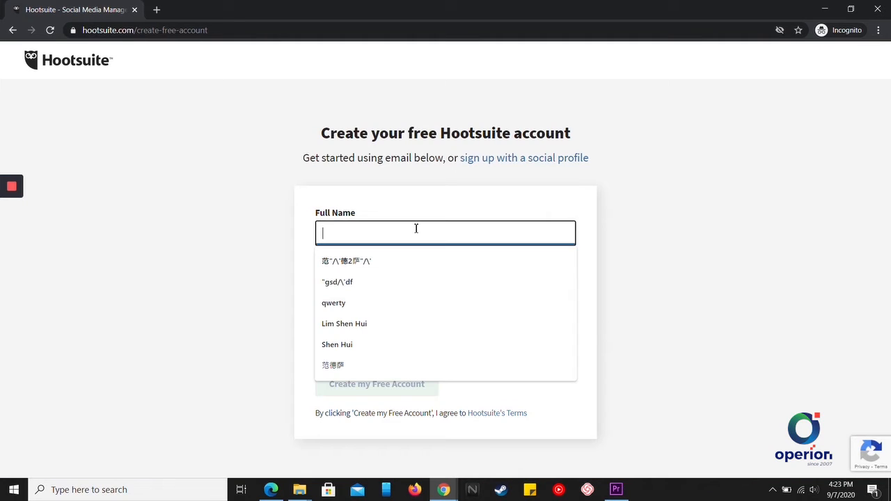
type("YanTing")
left_click(410, 292)
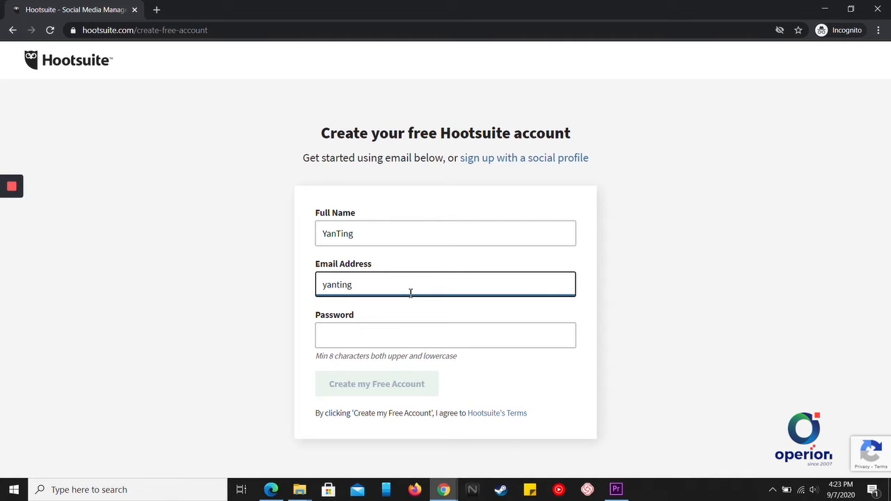
left_click(407, 336)
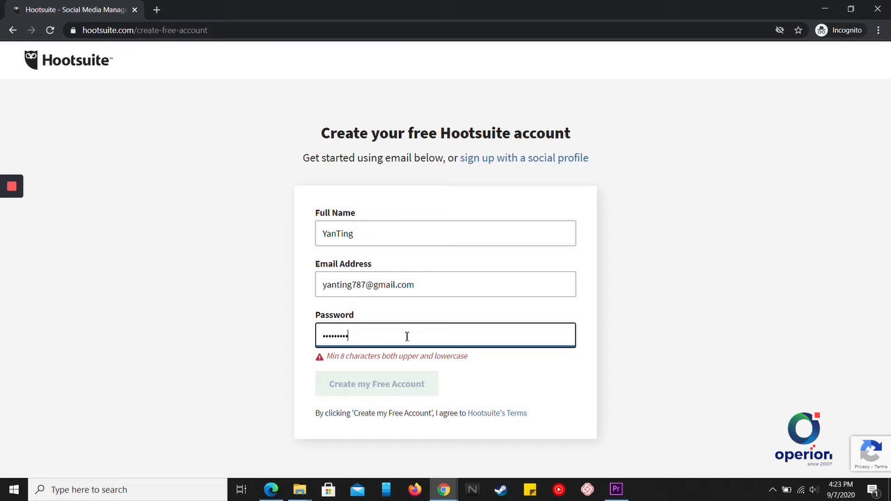
key("BackSpace")
key("BackSpace")
key("BackSpace")
key("BackSpace")
key("BackSpace")
key("BackSpace")
key("BackSpace")
key("BackSpace")
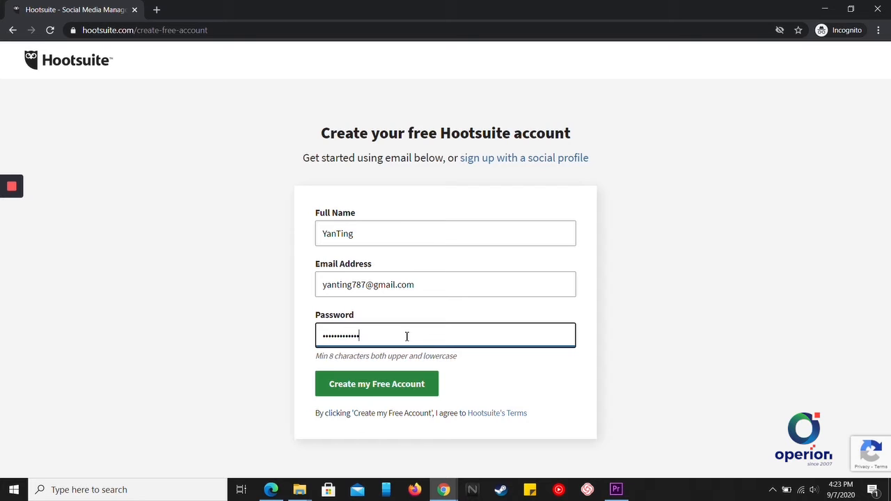
left_click(373, 392)
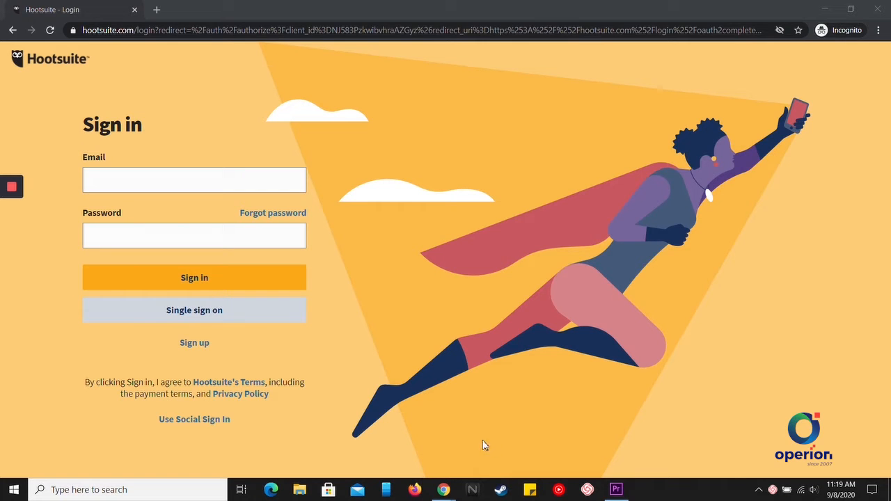
Enter the new account's e-mail address and password on the Sign in page and sign in.
left_click(187, 183)
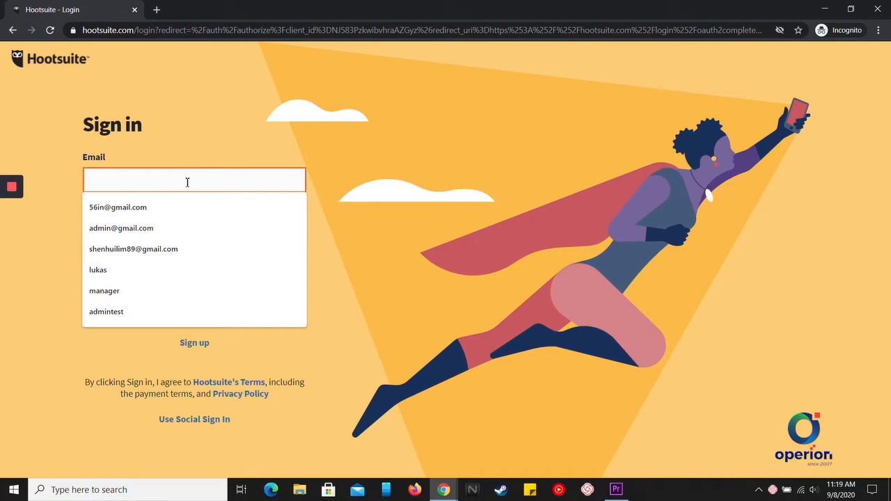
key("Return")
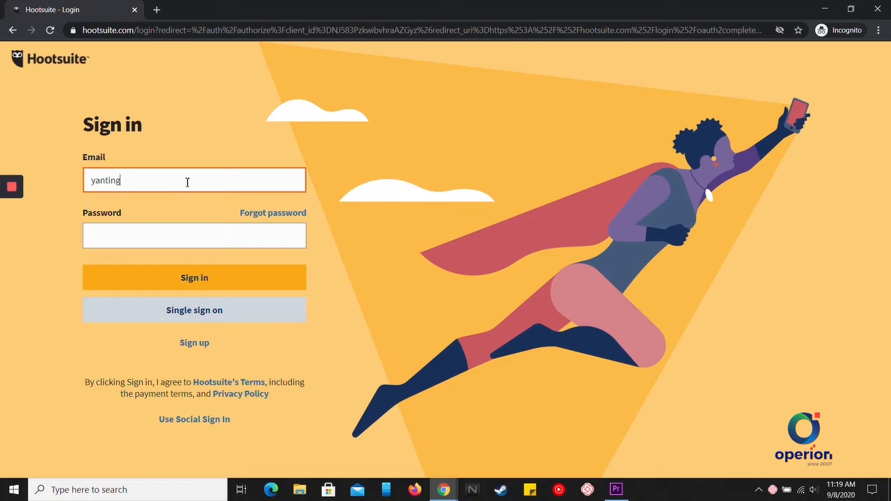
left_click(192, 245)
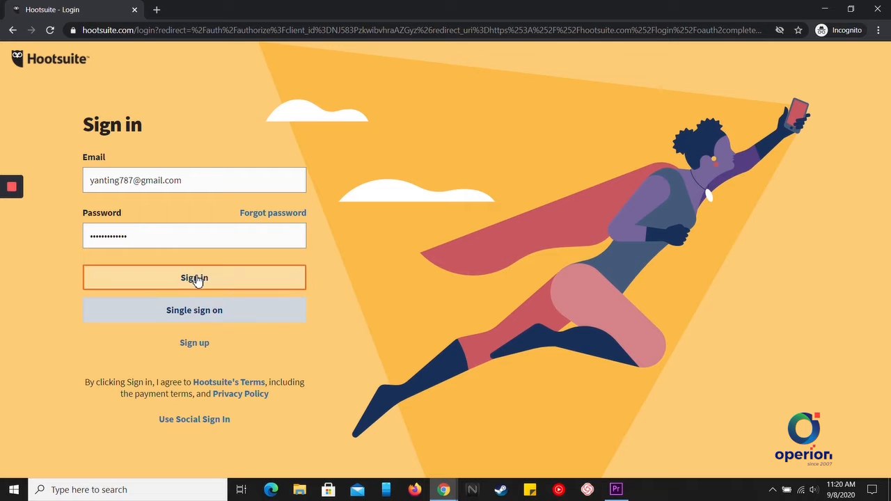
left_click(197, 278)
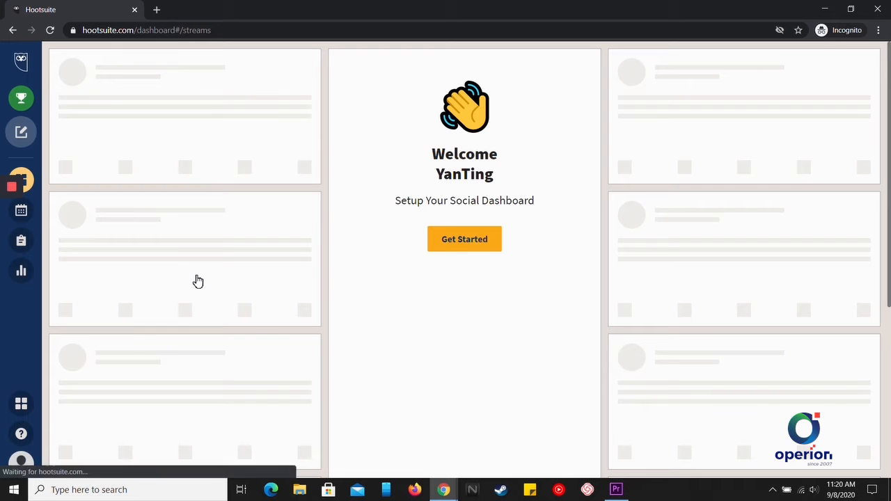
Set up the dashboard with Instagram chosen and the linked account's My Posts feed added.
left_click(460, 245)
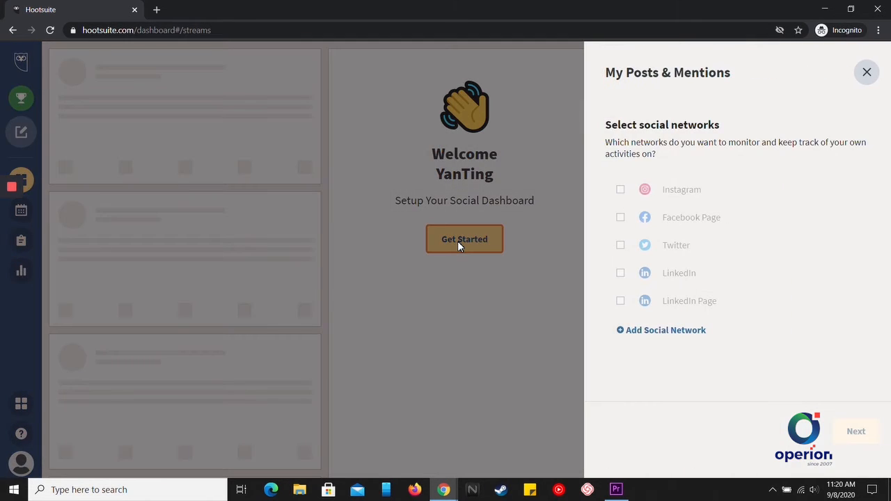
left_click(666, 336)
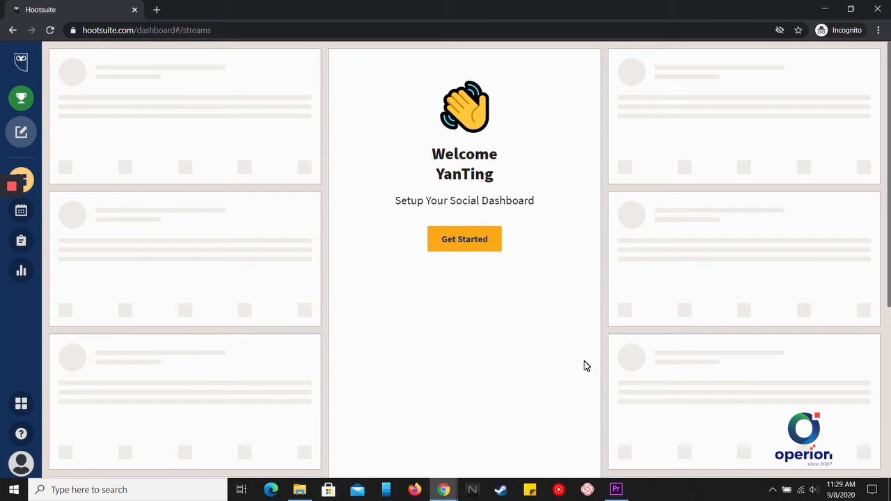
left_click(461, 240)
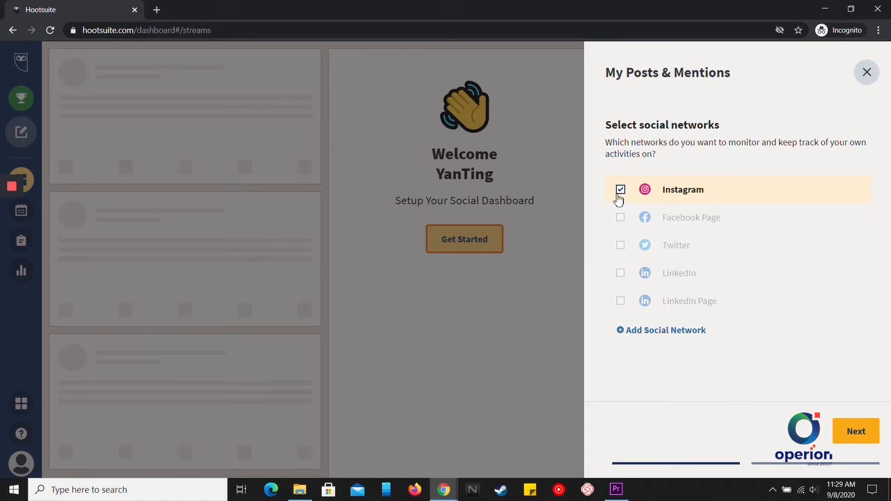
left_click(864, 437)
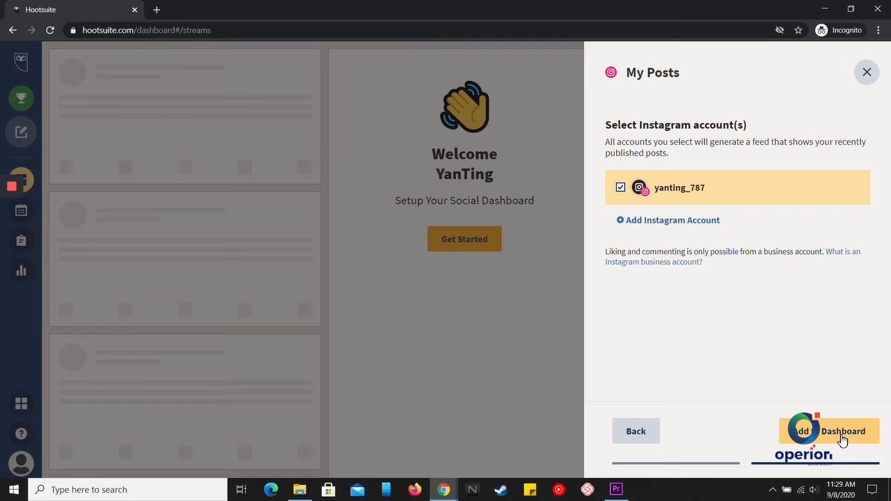
left_click(841, 439)
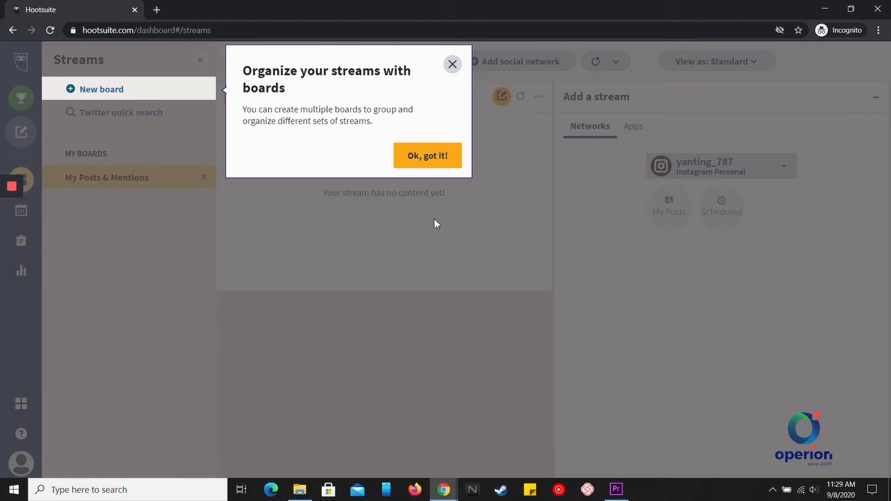
Dismiss the streams tip and add a My Tweets stream for the linked Twitter account.
left_click(431, 157)
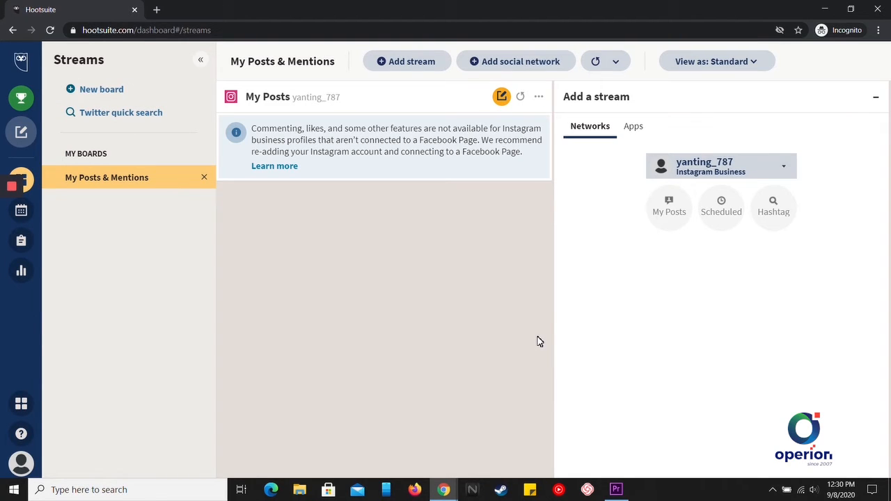
left_click(755, 170)
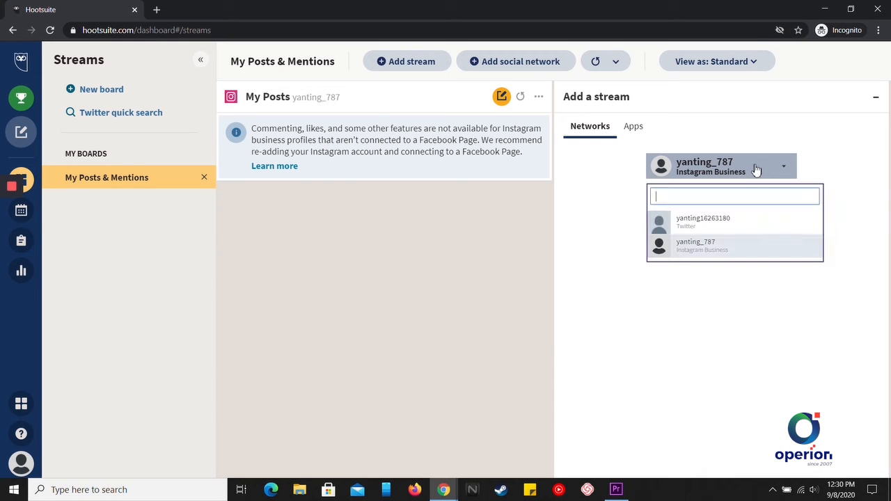
left_click(710, 228)
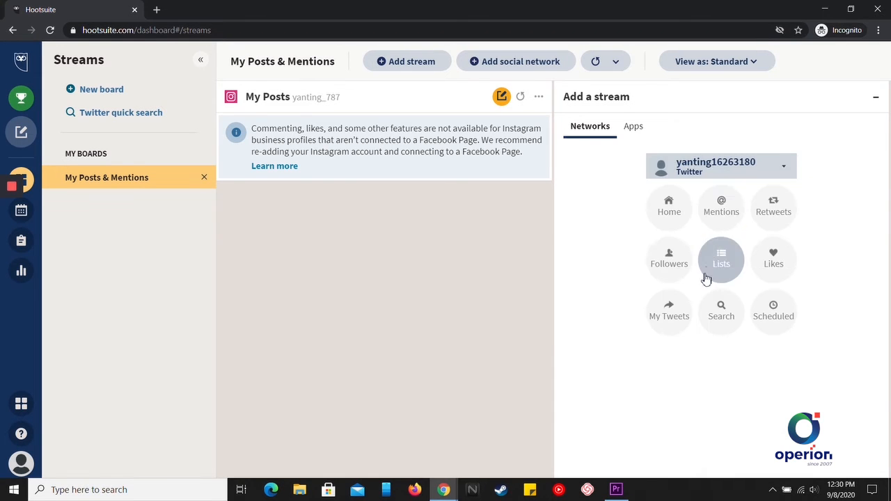
left_click(666, 324)
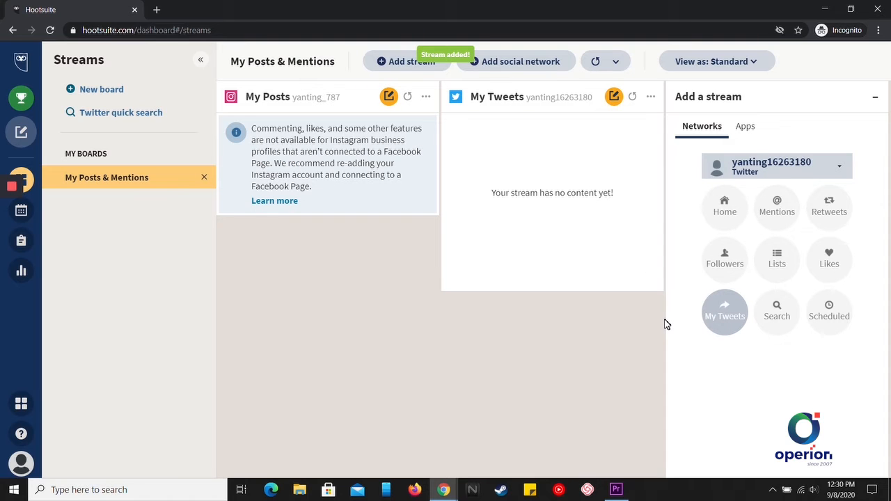
Compose a new post to the Twitter account reading "Hi! Today is good days!".
left_click(612, 99)
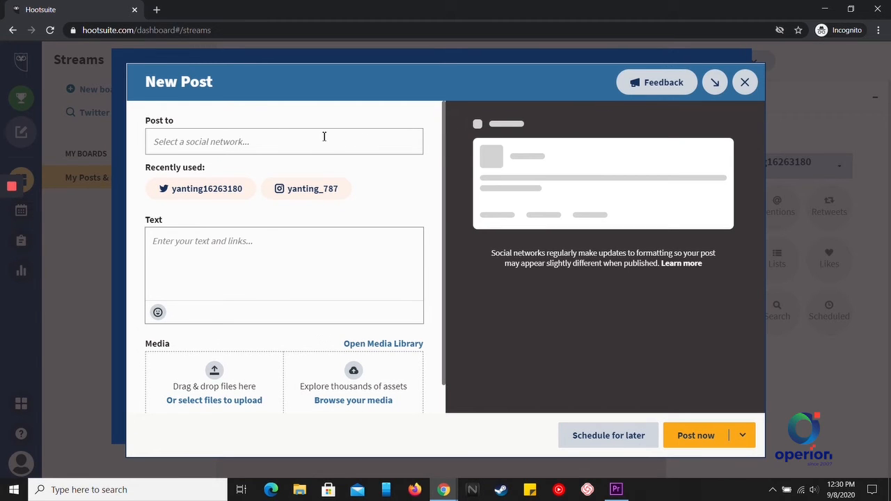
left_click(277, 140)
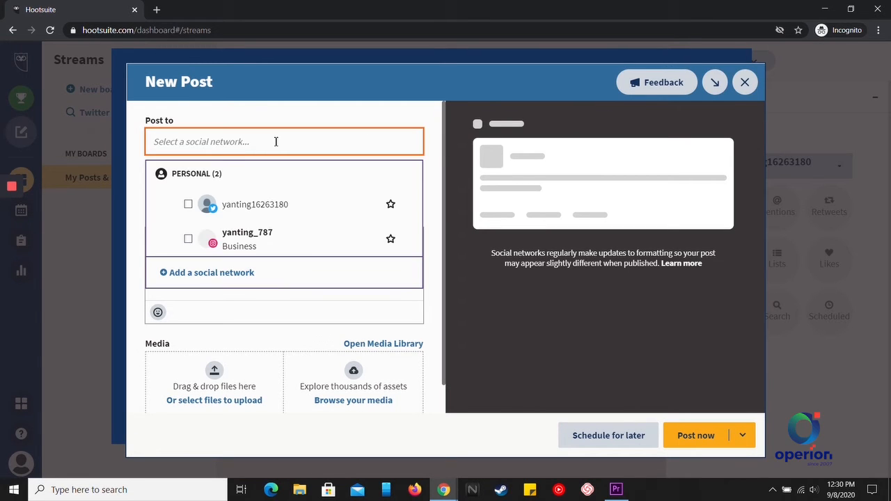
left_click(261, 211)
left_click(231, 309)
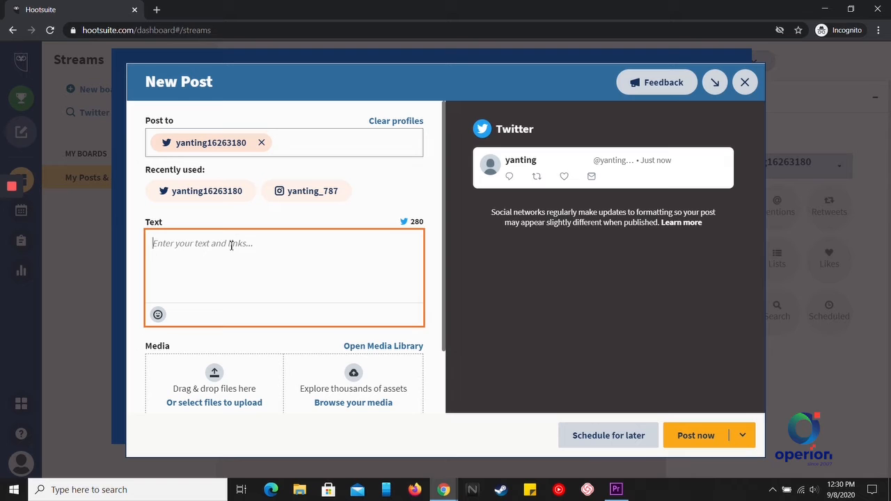
type("Hi! T")
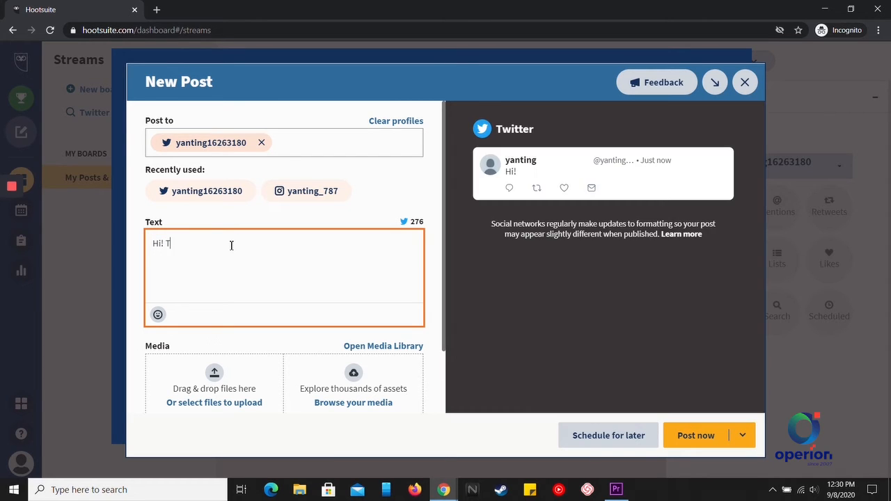
type("oday ")
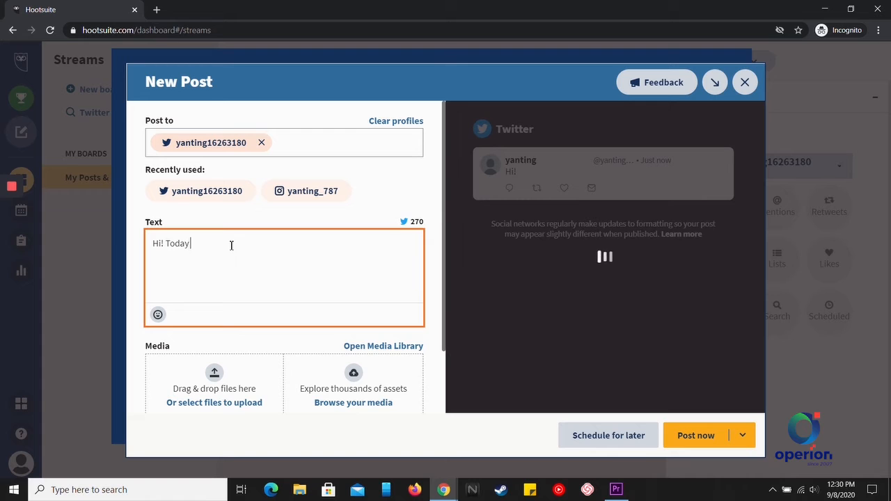
type("is good da")
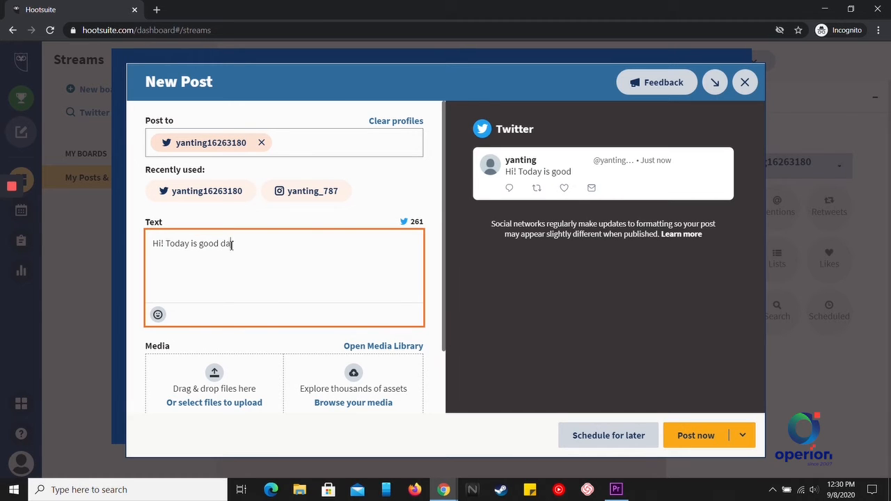
type("ys!")
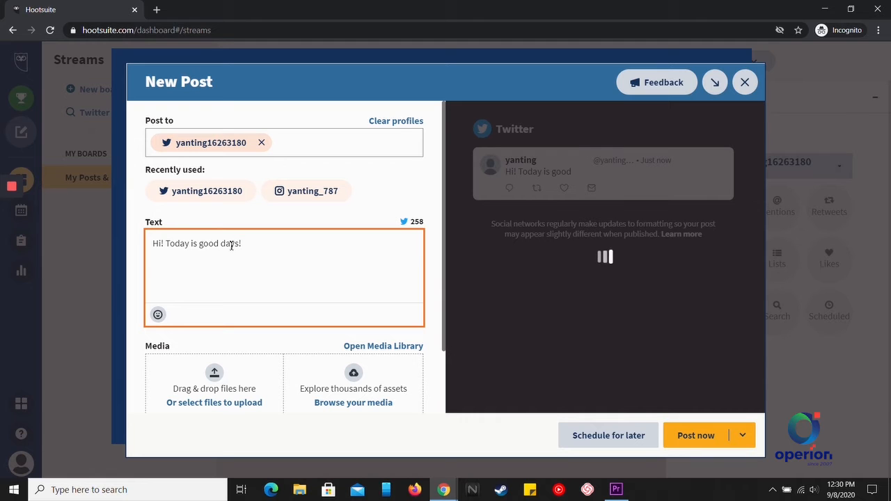
Append a squinting-laugh emoji from the Smileys & People emojis after the text.
left_click(157, 314)
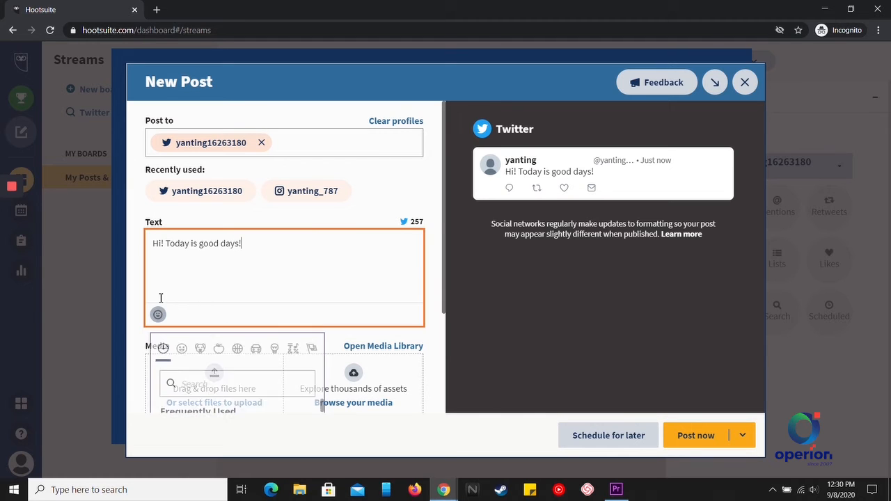
left_click(181, 348)
scroll(229, 376, "down", 2)
left_click(198, 324)
left_click(317, 157)
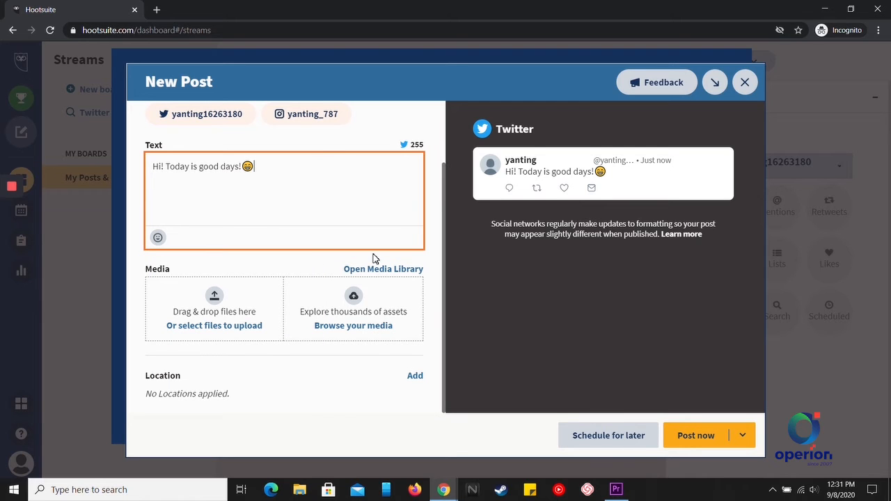
Attach the Pixabay autumn forest road image 1072823.jpg from the stock image library.
left_click(355, 332)
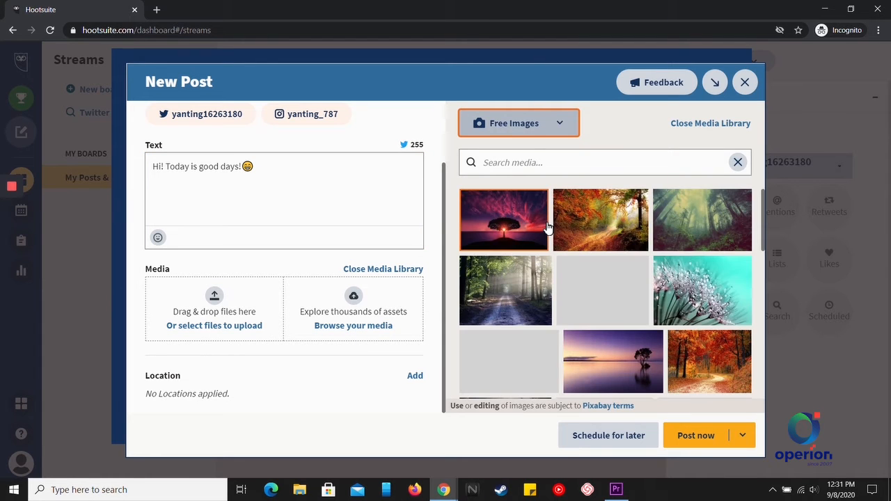
left_click(589, 221)
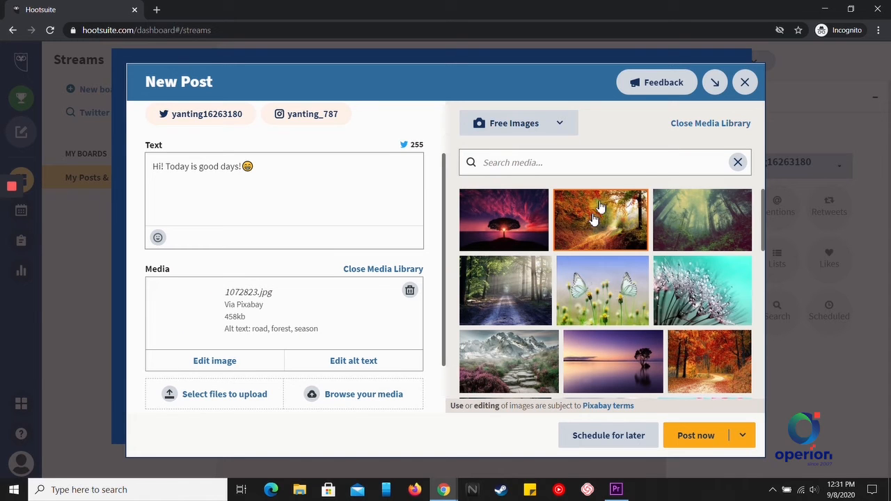
left_click(709, 125)
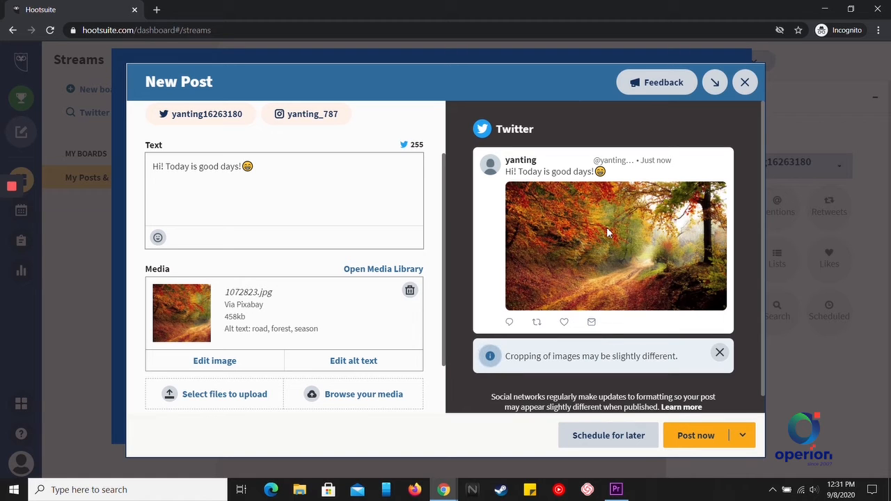
scroll(677, 292, "down", 1)
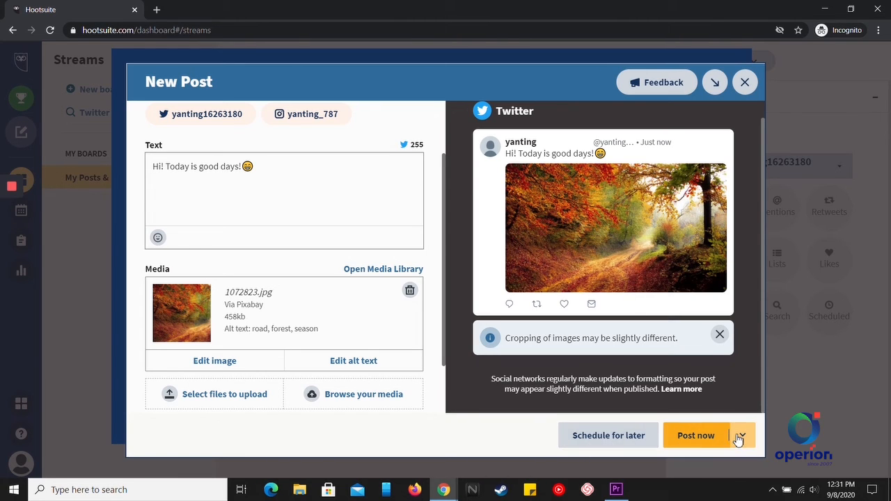
Schedule the tweet for later, on Wednesday, September 9 at 8:00PM.
left_click(600, 437)
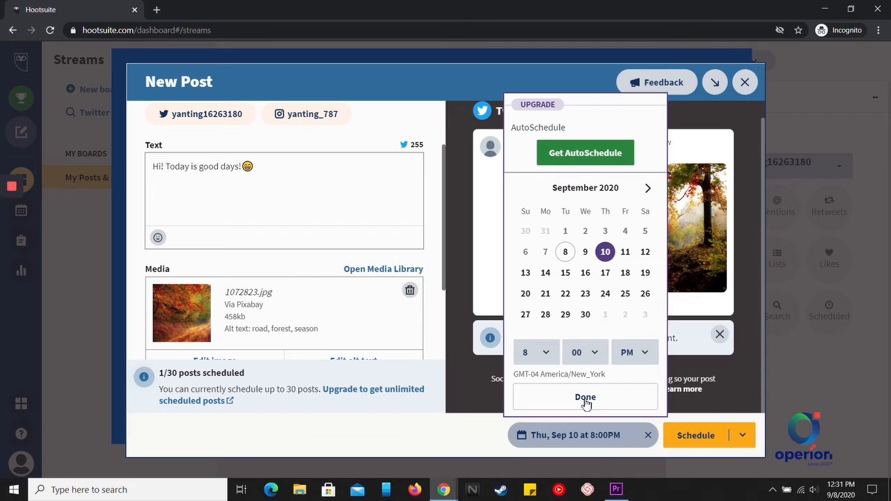
left_click(585, 254)
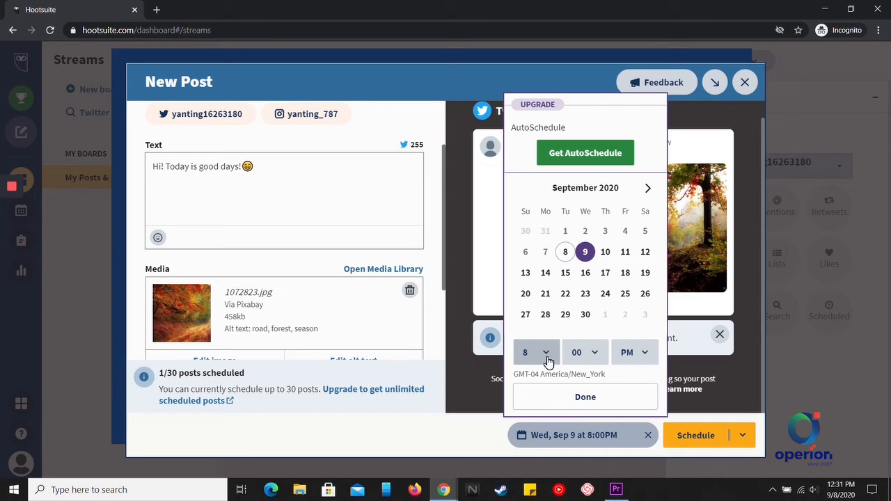
left_click(588, 398)
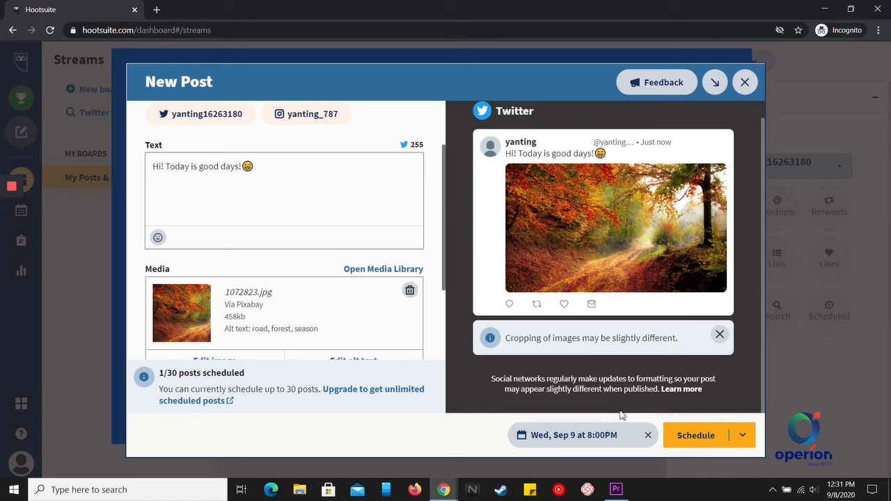
left_click(698, 442)
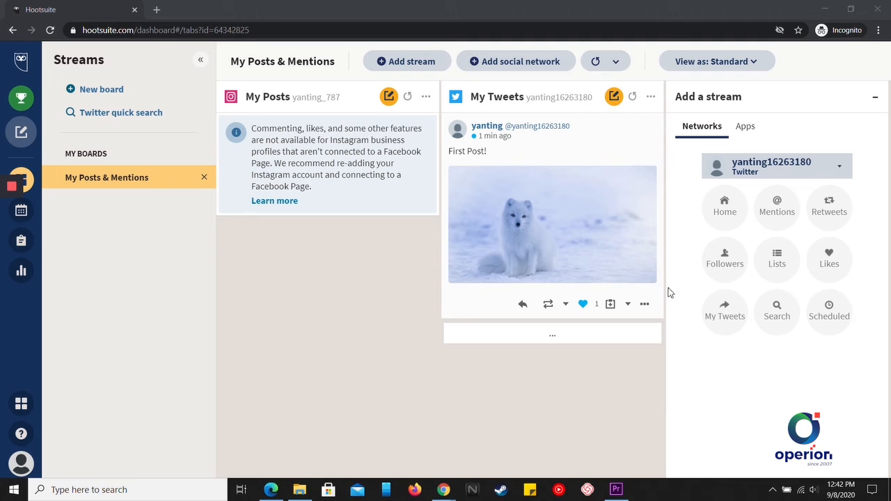
Add the Twitter Home timeline stream and scroll through its tweets.
left_click(724, 217)
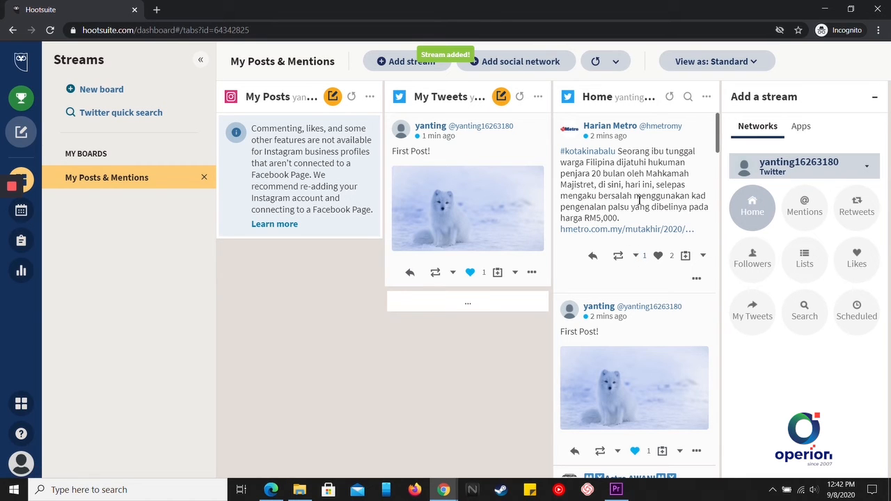
scroll(644, 187, "down", 3)
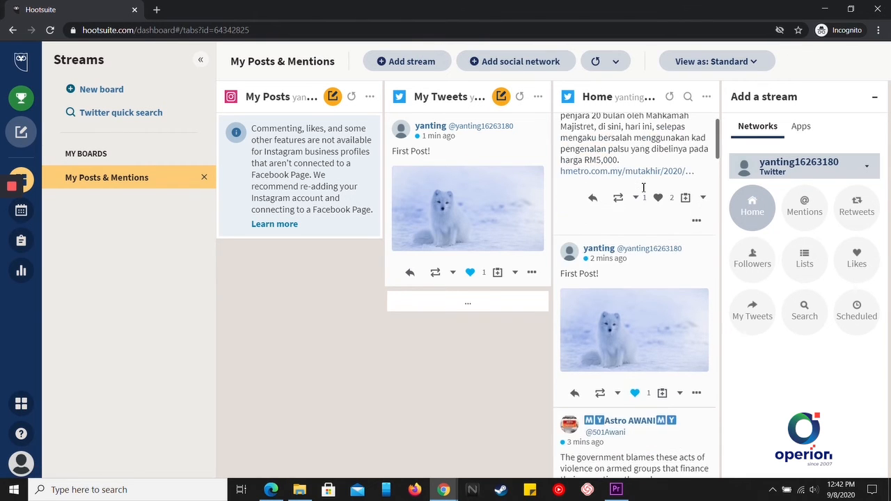
scroll(644, 188, "down", 5)
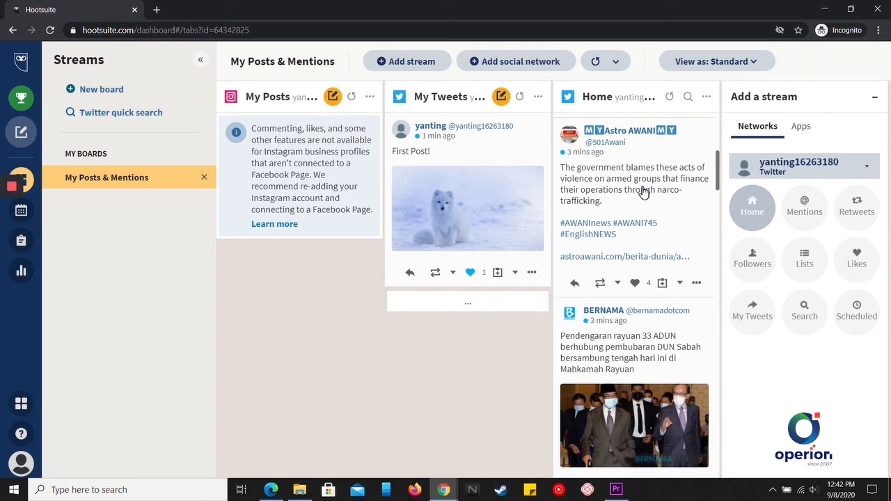
scroll(643, 191, "down", 3)
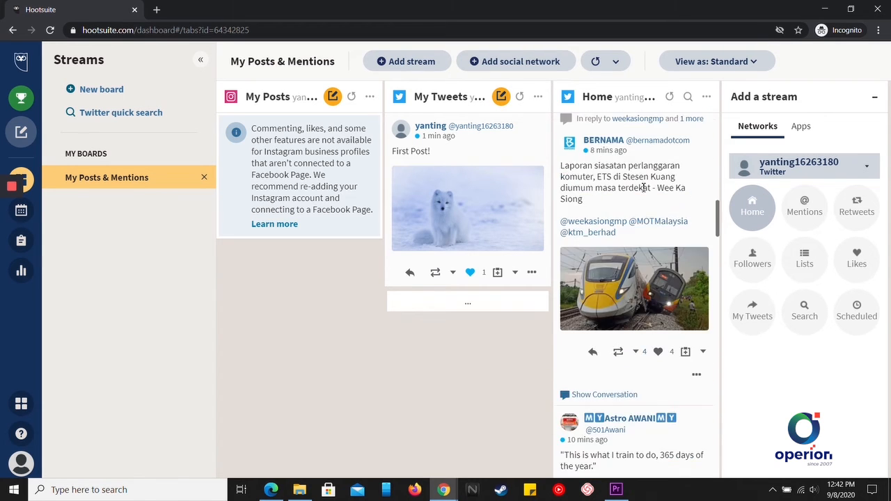
scroll(644, 188, "up", 7)
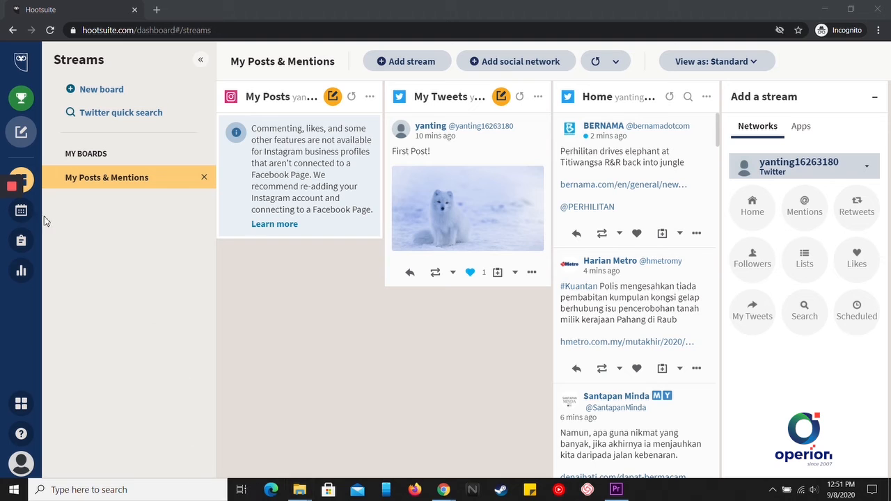
Open the Planner filtered to the Twitter account's posts.
left_click(22, 213)
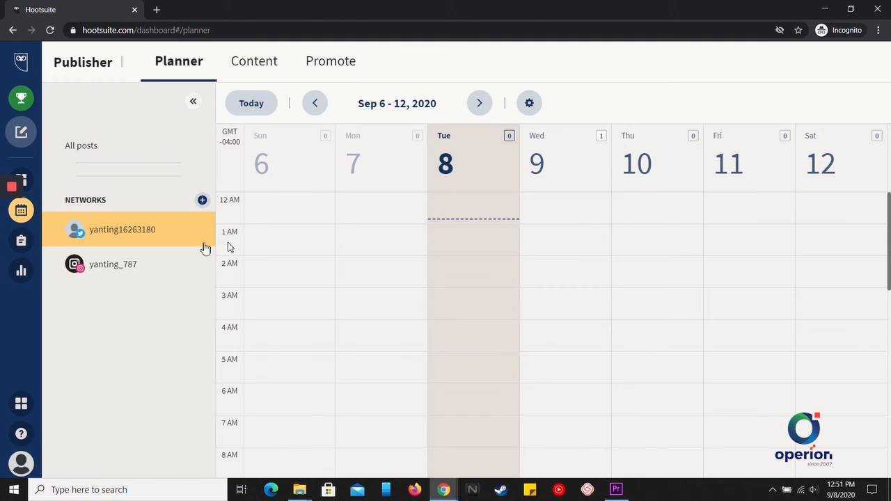
left_click(120, 240)
left_click(115, 241)
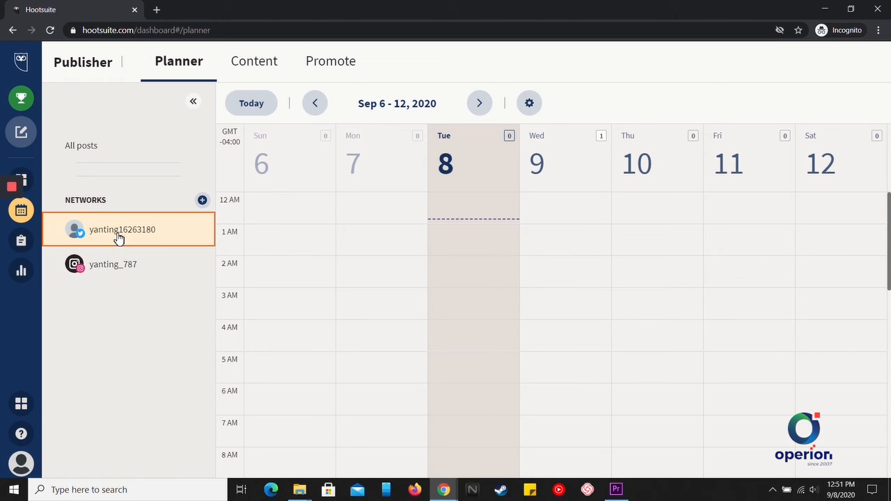
Switch the week view to Condensed and open Wednesday's 8:00pm scheduled tweet.
left_click(529, 103)
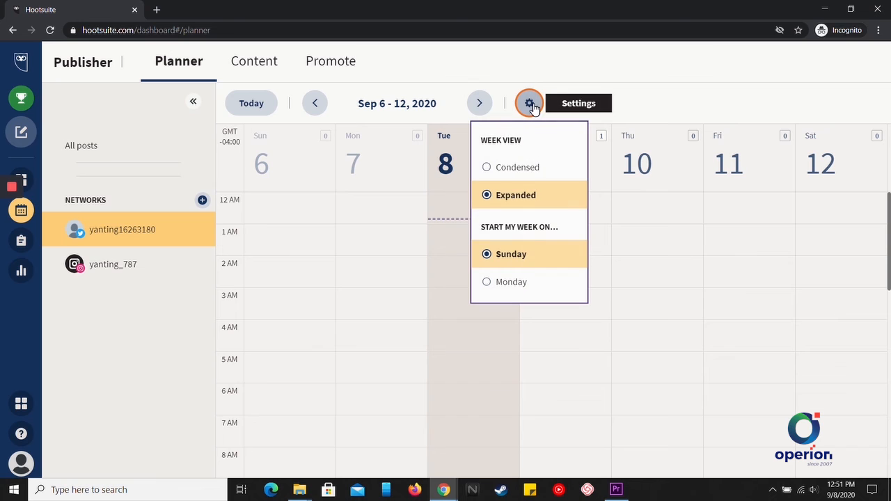
left_click(530, 168)
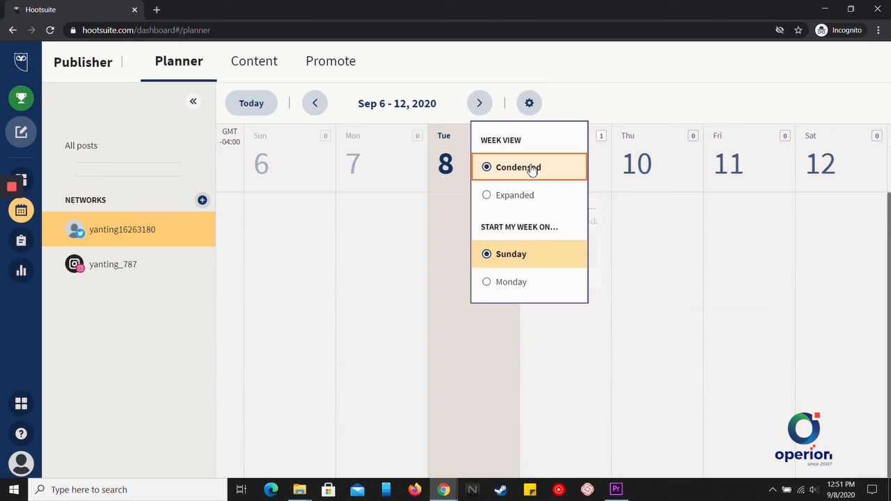
left_click(530, 106)
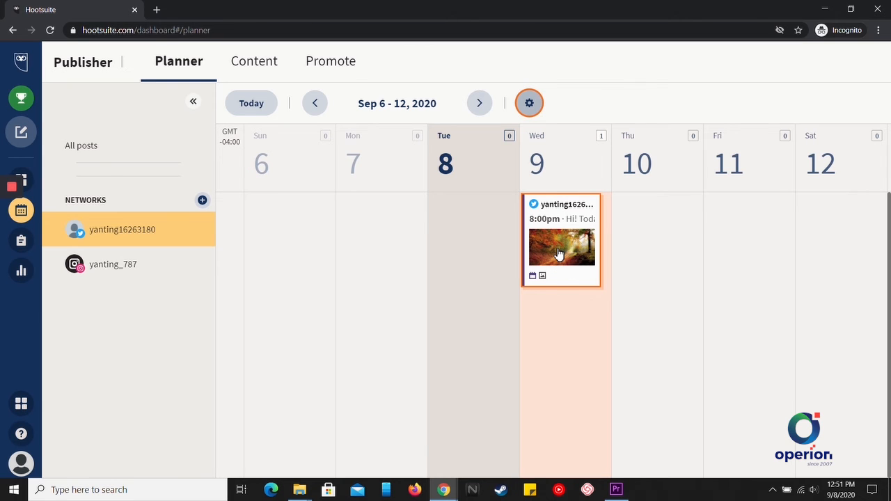
left_click(557, 249)
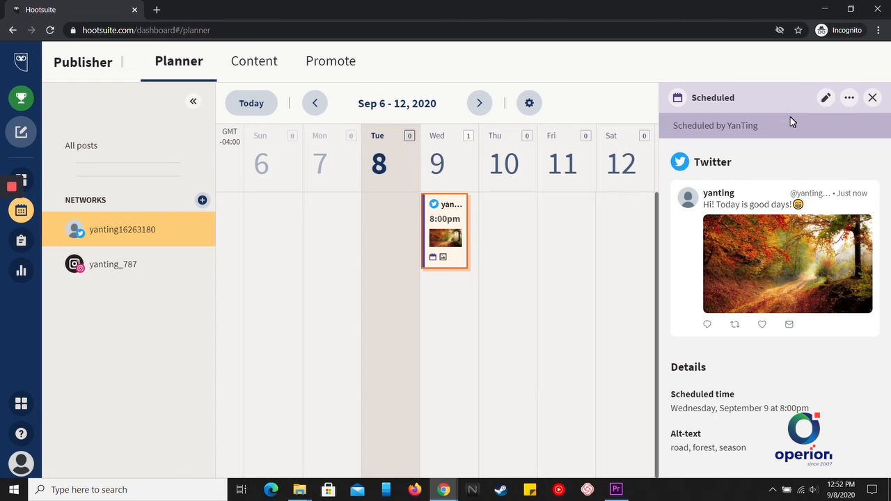
Append ' Haha' to the scheduled tweet so it reads 'Hi! Today is good days! Haha' and save.
left_click(826, 99)
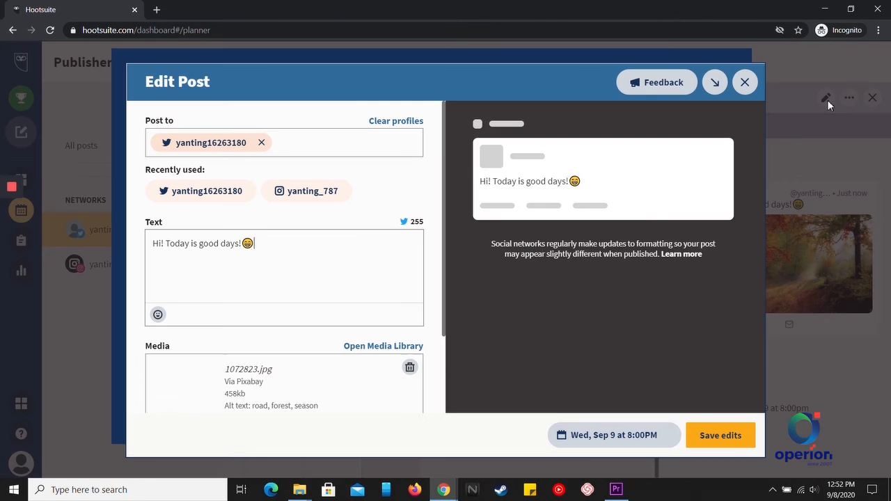
left_click(258, 254)
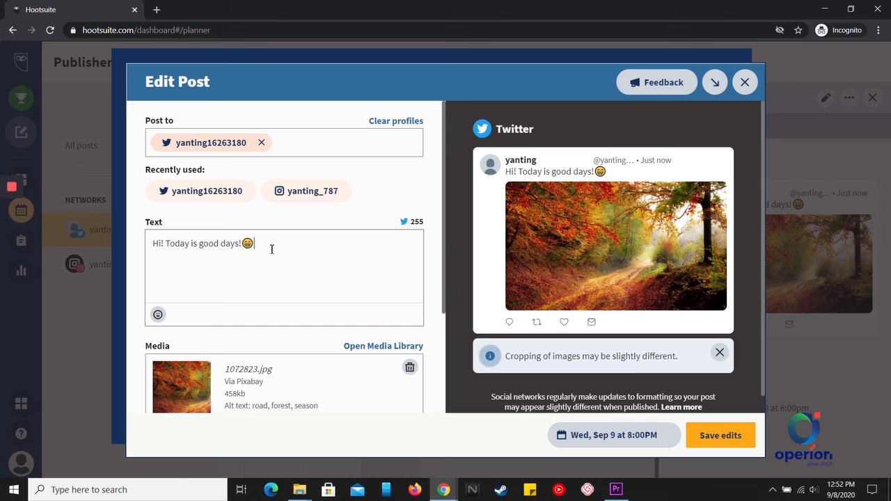
type("Haha")
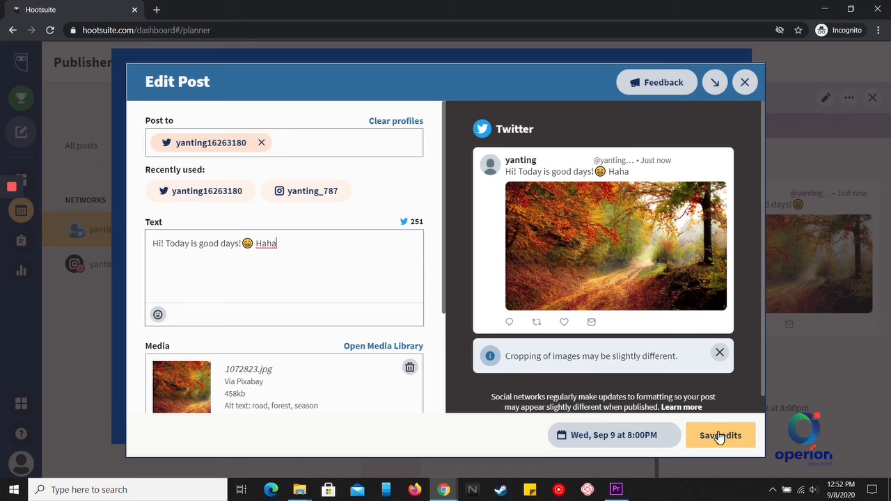
left_click(719, 438)
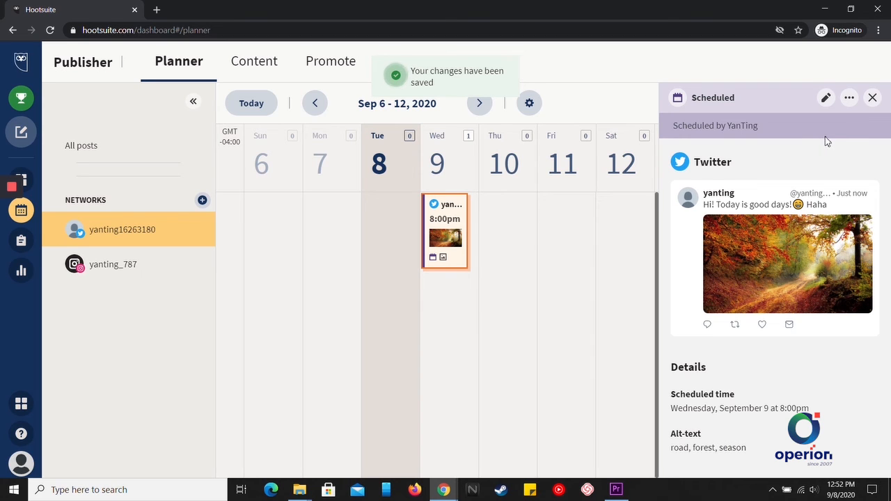
left_click(849, 98)
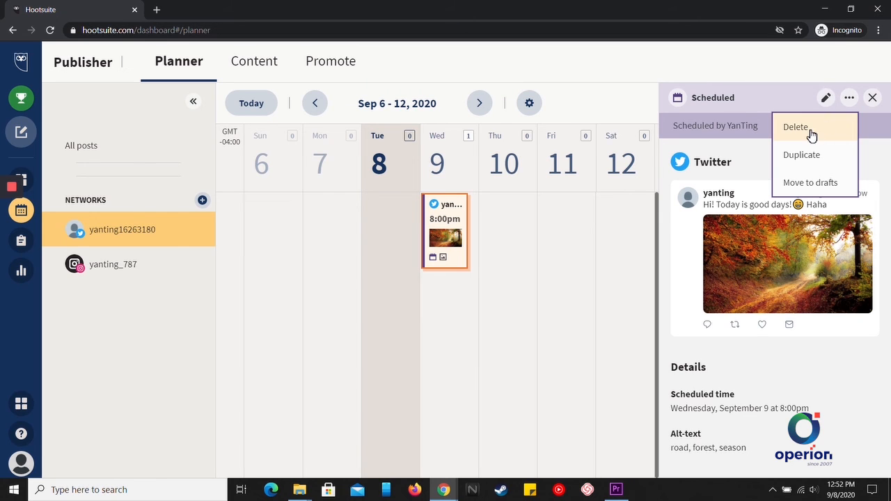
left_click(850, 101)
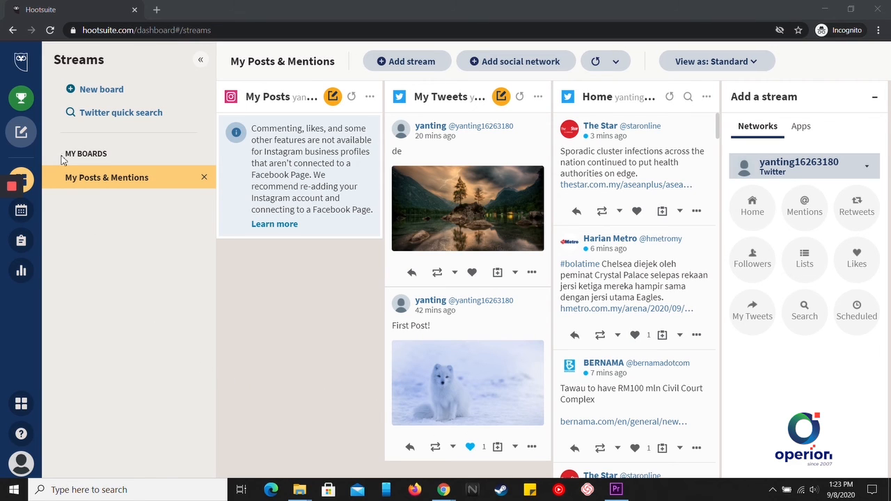
Create a new post addressed to both the Twitter and Instagram accounts.
mouse_move(25, 136)
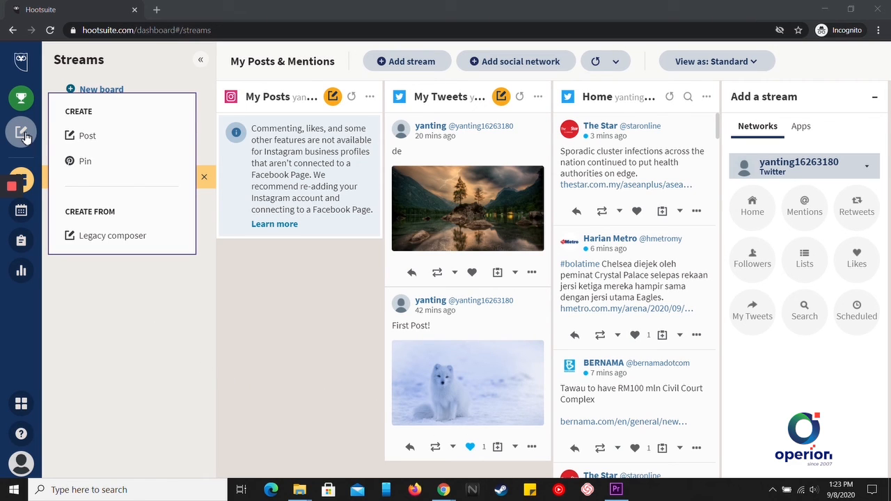
left_click(110, 138)
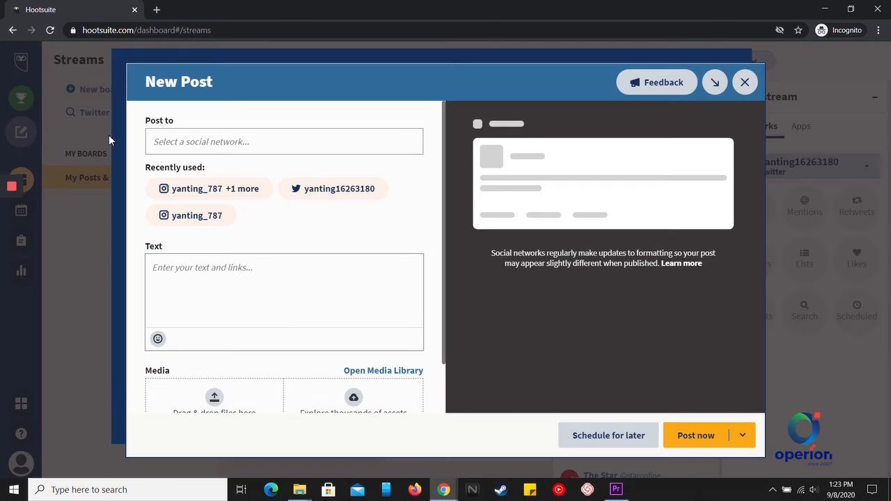
left_click(214, 141)
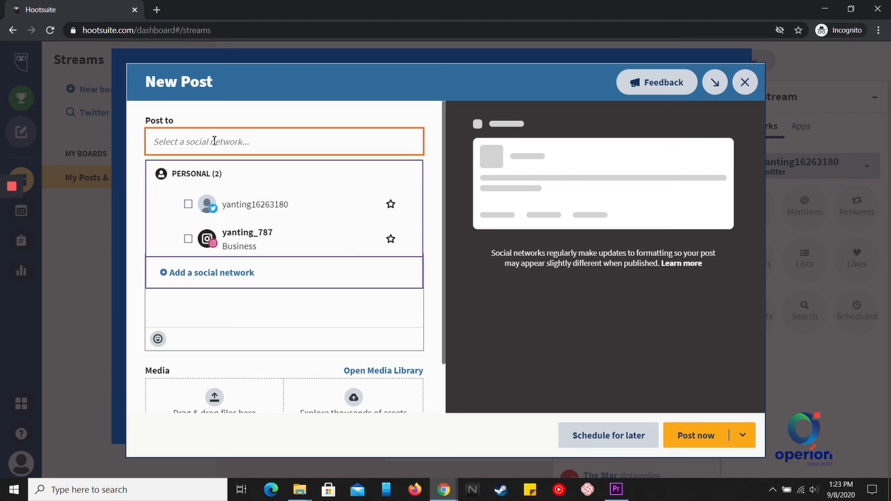
left_click(255, 204)
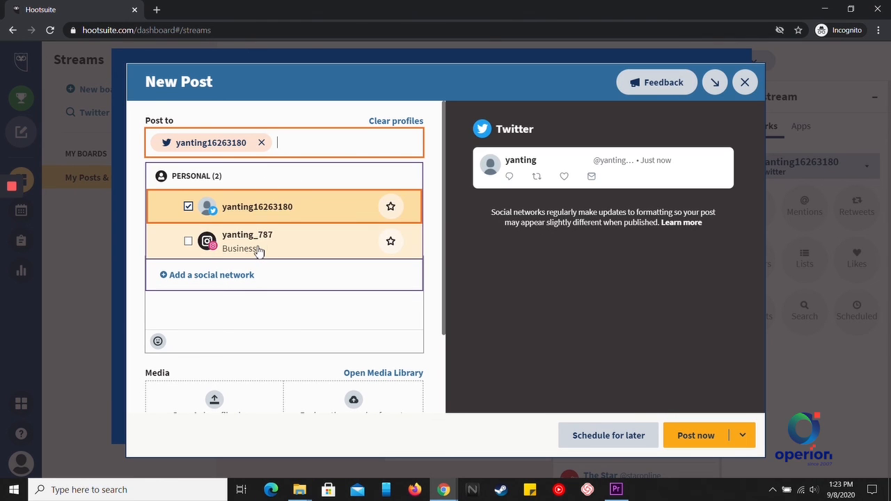
left_click(258, 243)
Write 'Hi! Today is raining days', dismiss the Instagram prompt, and browse the free stock images.
left_click(209, 322)
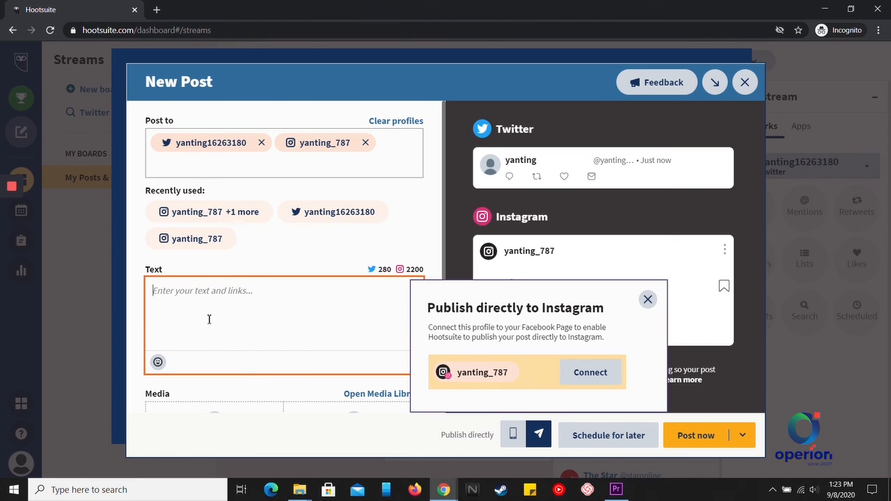
type("Hi! To")
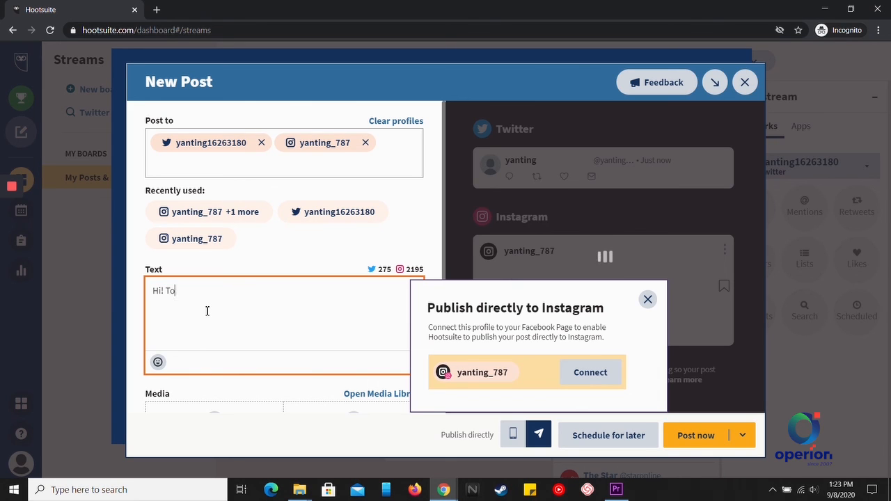
type("day is raining days")
scroll(209, 309, "down", 2)
left_click(647, 300)
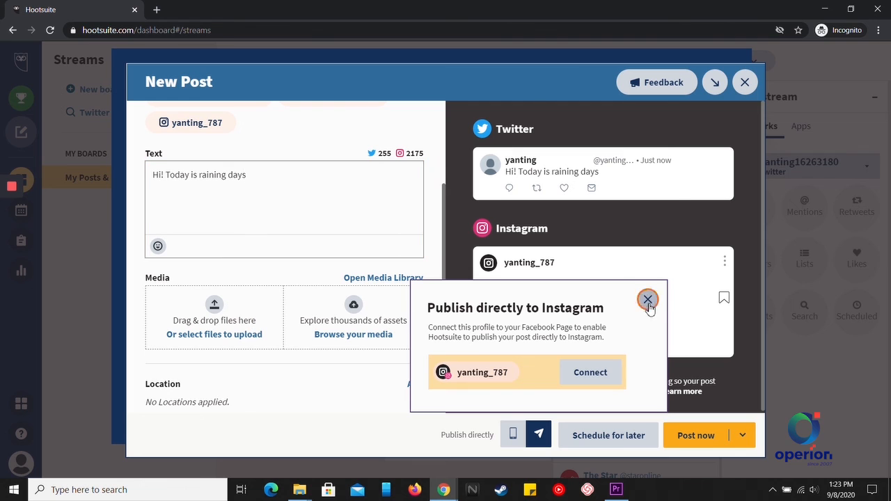
left_click(357, 336)
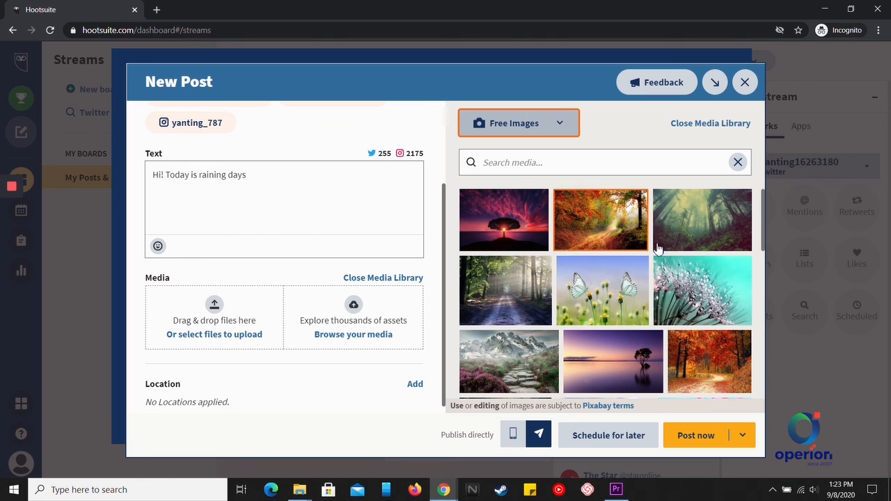
Attach the misty forest photo 931706.jpg and check it in the Twitter and Instagram previews.
left_click(681, 230)
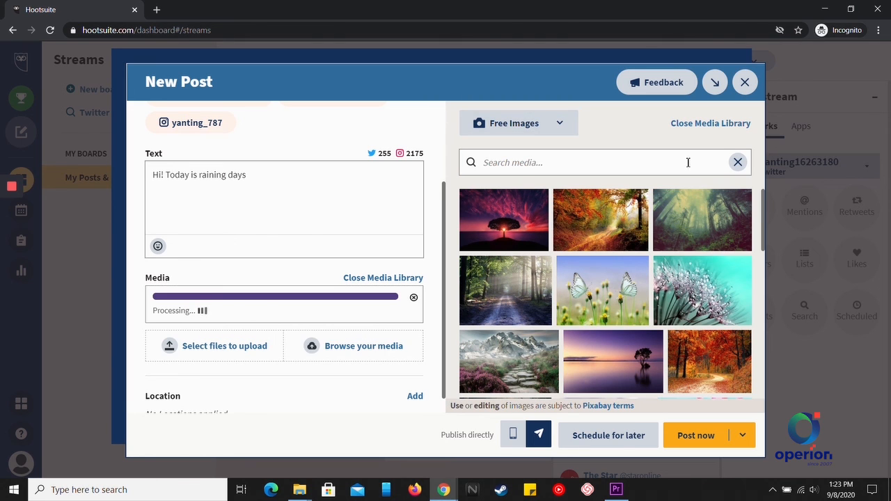
left_click(696, 126)
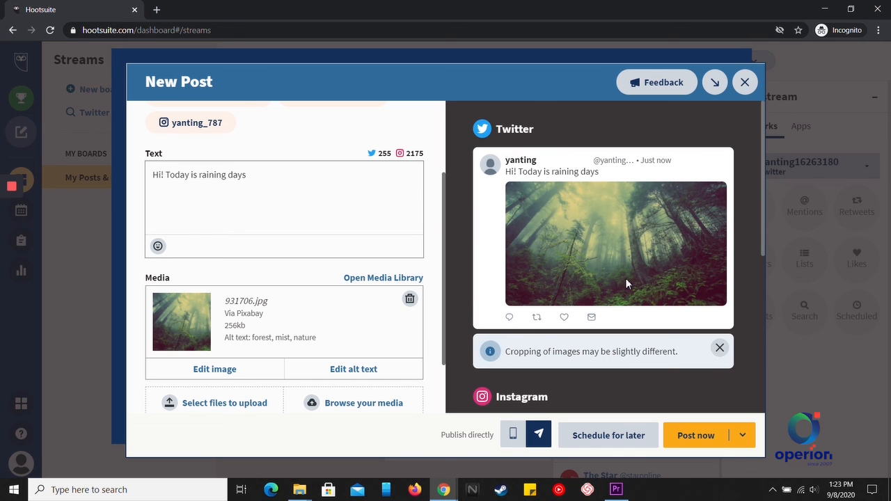
scroll(665, 278, "down", 2)
scroll(666, 278, "up", 2)
scroll(567, 272, "down", 2)
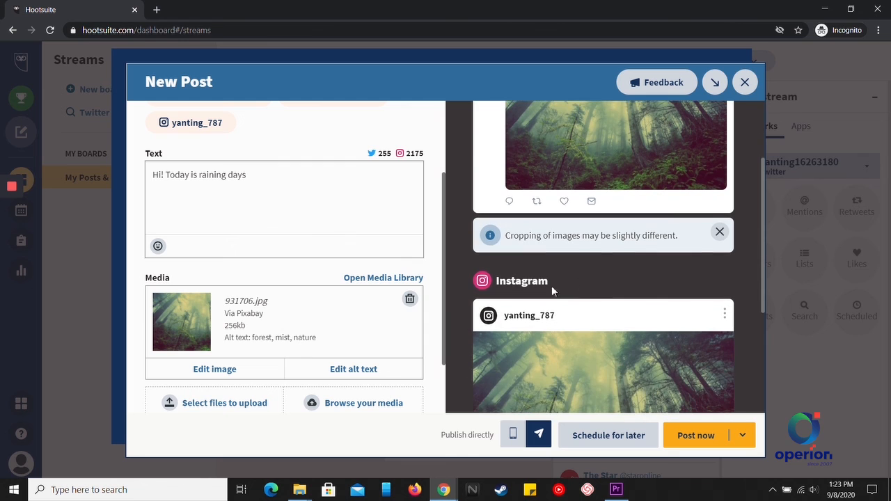
scroll(627, 289, "down", 2)
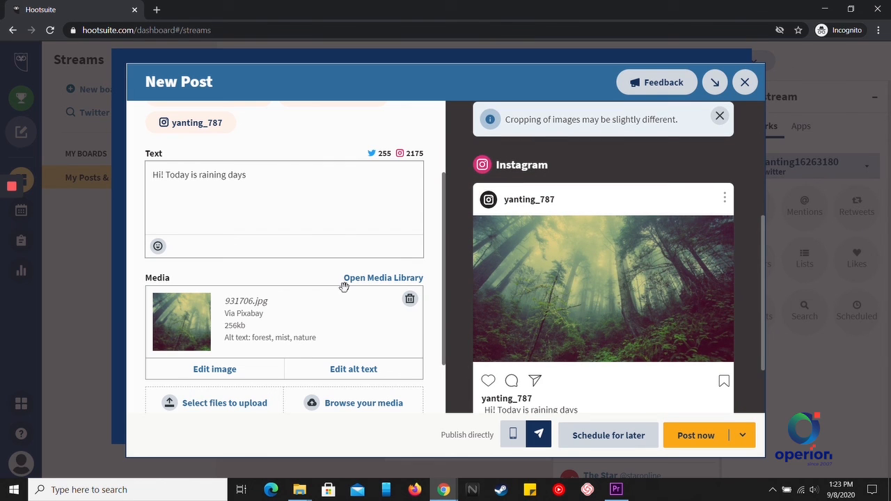
scroll(344, 286, "down", 1)
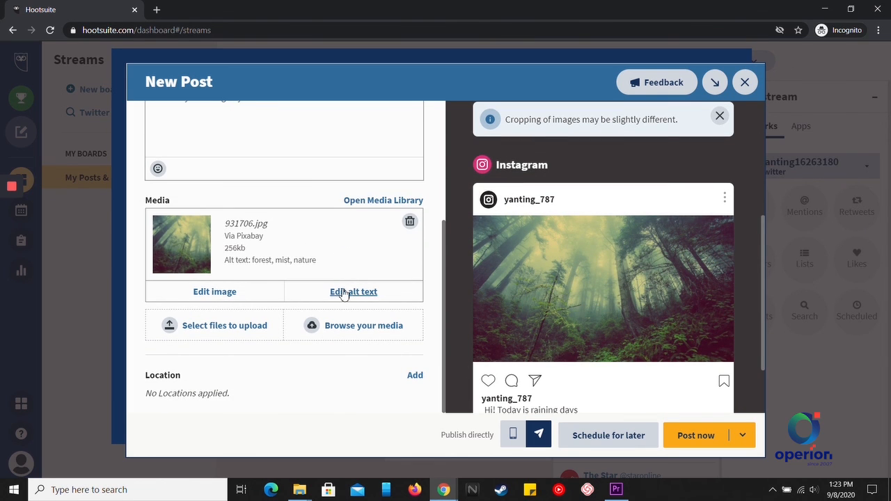